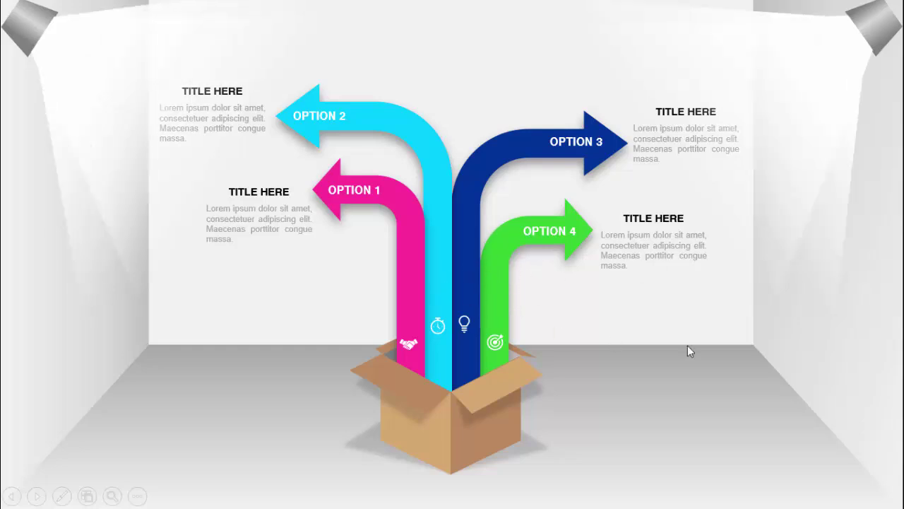
Advance the slideshow from the four-arrow box slide to the emoji-face stems variant
left_click(636, 357)
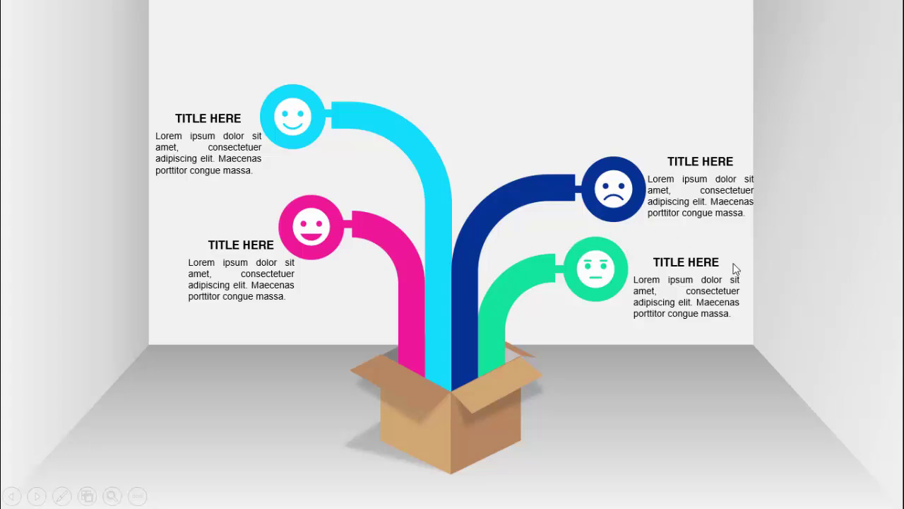
Advance the slideshow past the smiley-face variant to the next slide
left_click(792, 261)
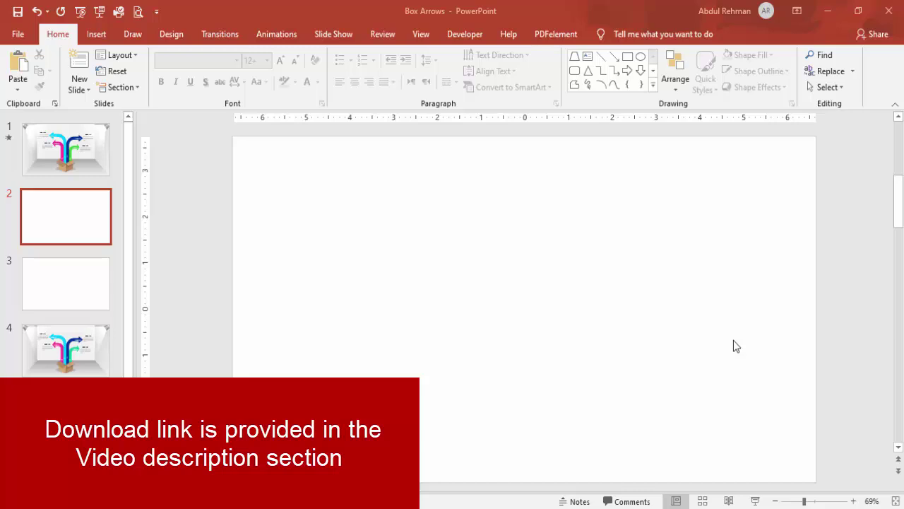
Draw a 13.33" wide, 2.59" tall trapezoid across the bottom of slide 2, sides slanted inward
left_click(105, 34)
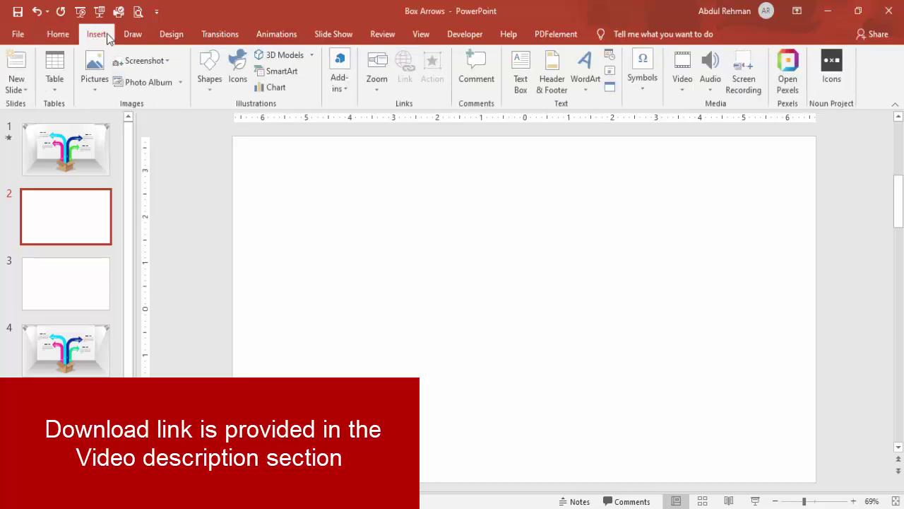
left_click(210, 79)
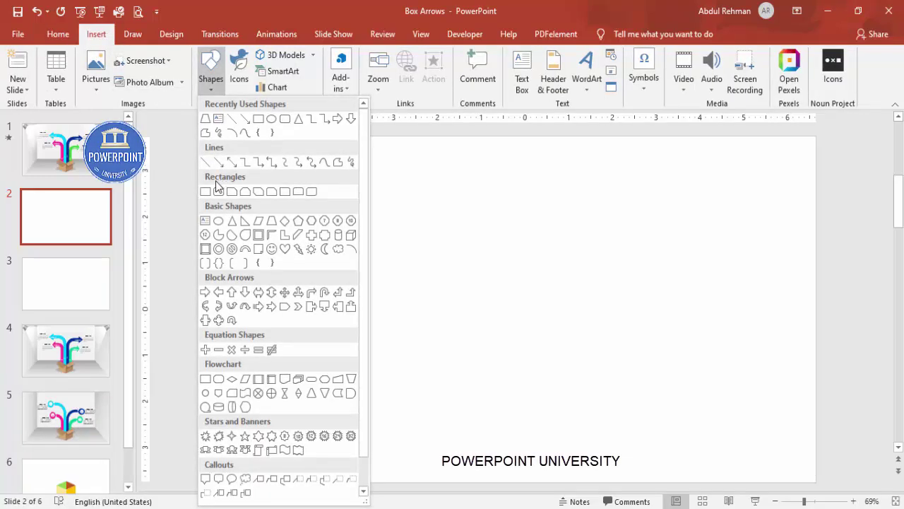
left_click(272, 223)
mouse_move(275, 323)
left_mouse_down()
mouse_move(548, 442)
mouse_move(816, 482)
left_mouse_up()
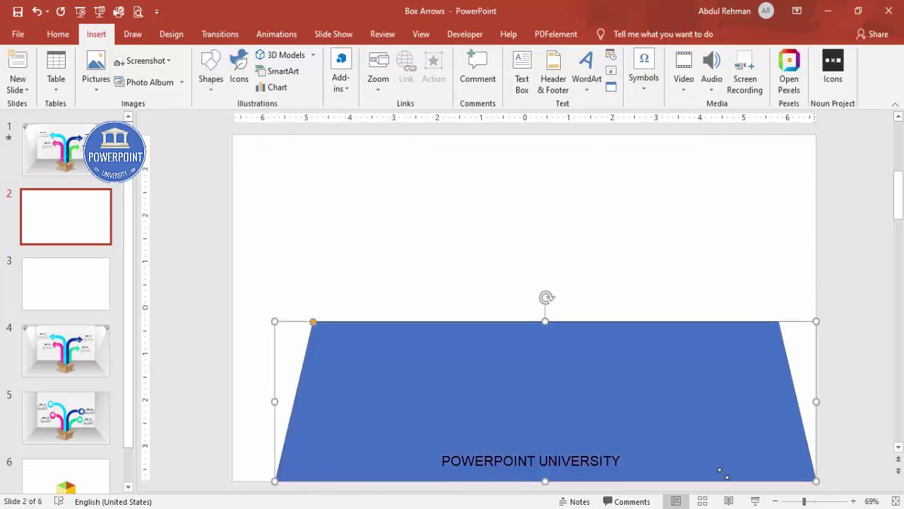
left_click_drag(275, 403, 233, 397)
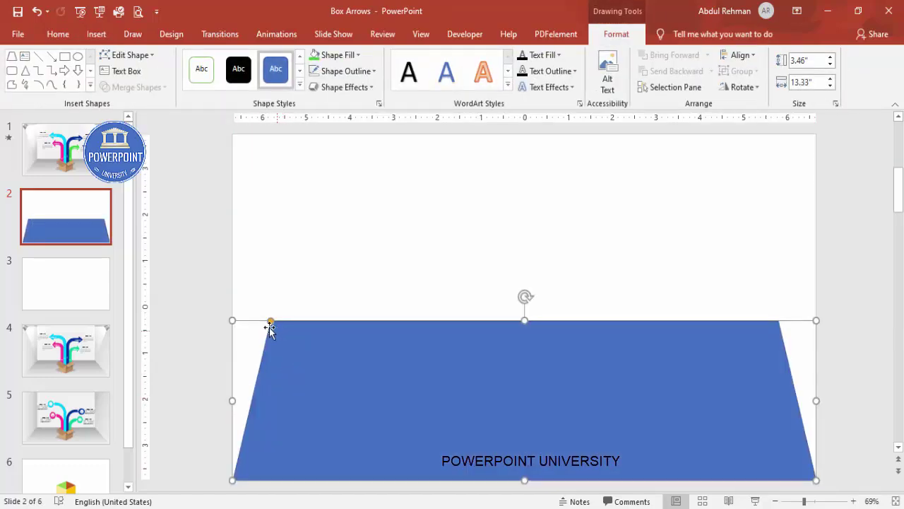
left_click_drag(272, 322, 314, 332)
left_click_drag(525, 322, 522, 361)
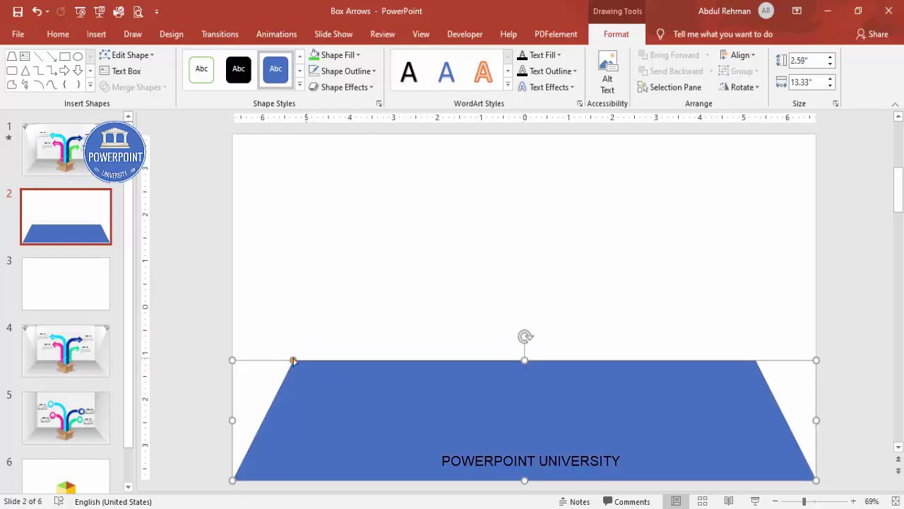
left_click_drag(293, 361, 313, 362)
Fill the trapezoid floor with light grey
left_click(346, 71)
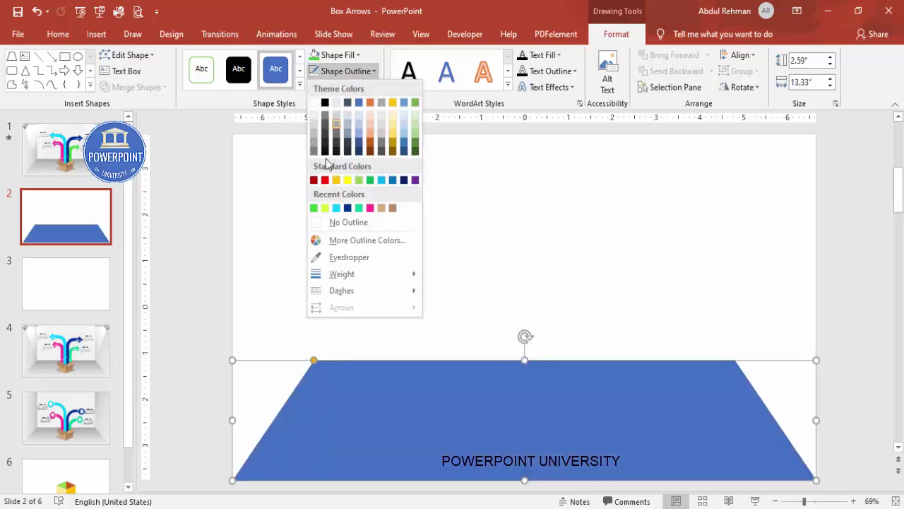
left_click(346, 71)
left_click(335, 54)
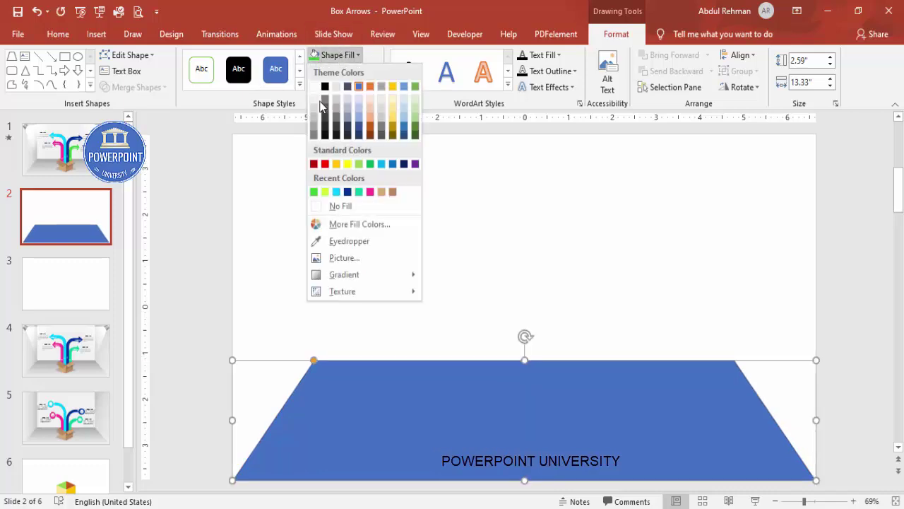
left_click(315, 114)
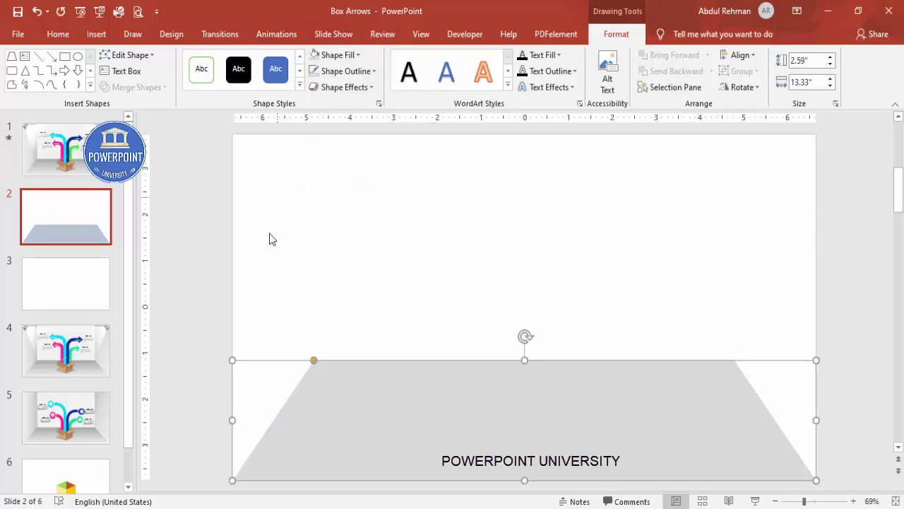
left_click(205, 235)
left_click(96, 34)
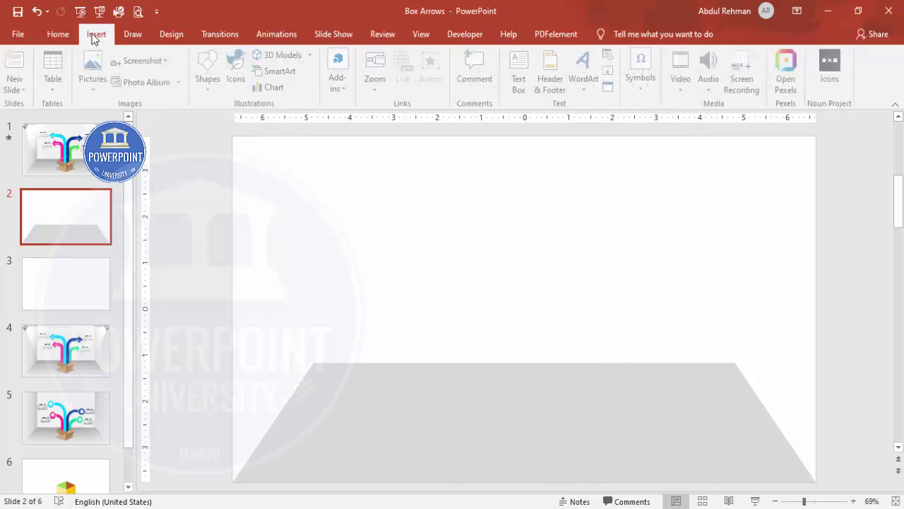
Draw a tall left-edge wall rectangle with no outline and grey fill, sent behind the floor
left_click(209, 77)
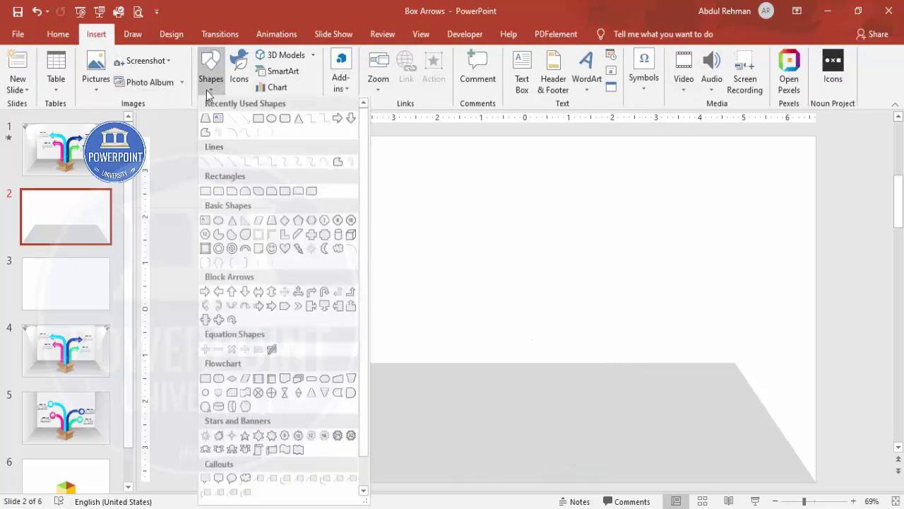
left_click(205, 191)
left_click_drag(232, 136, 313, 478)
left_click(345, 71)
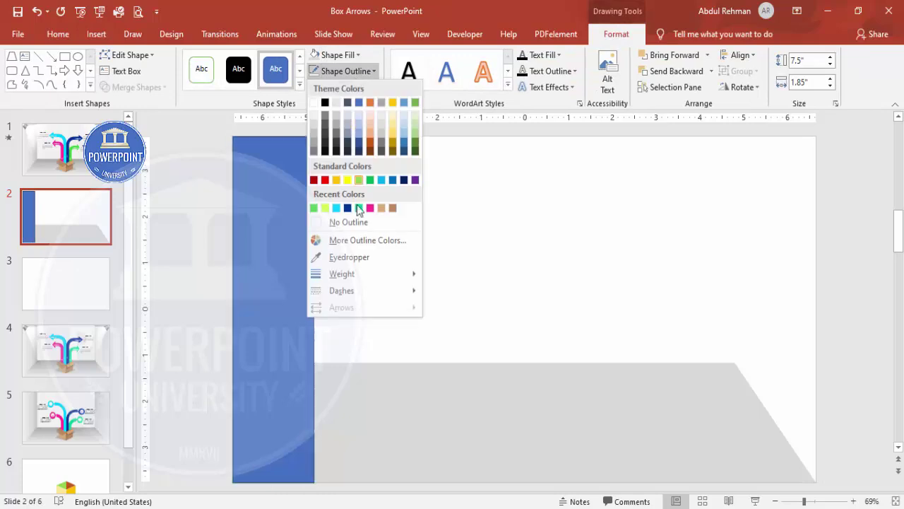
left_click(349, 221)
left_click(332, 55)
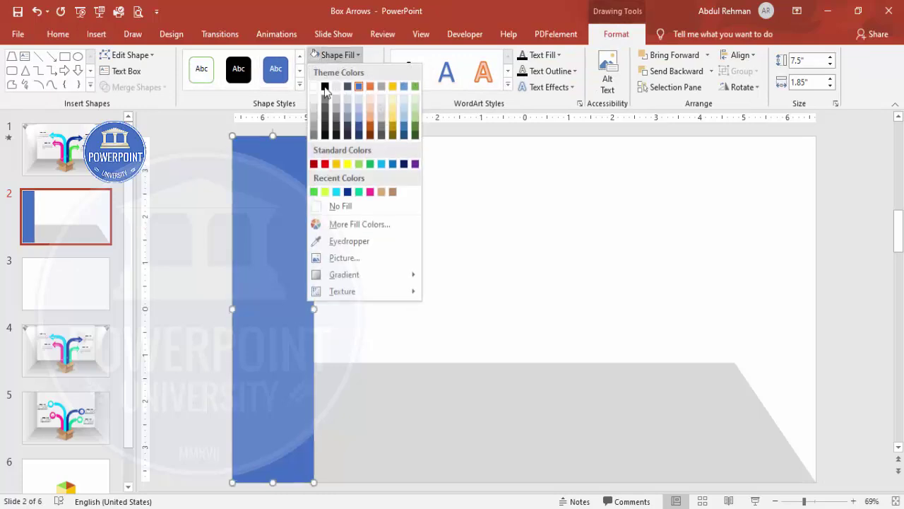
left_click(315, 129)
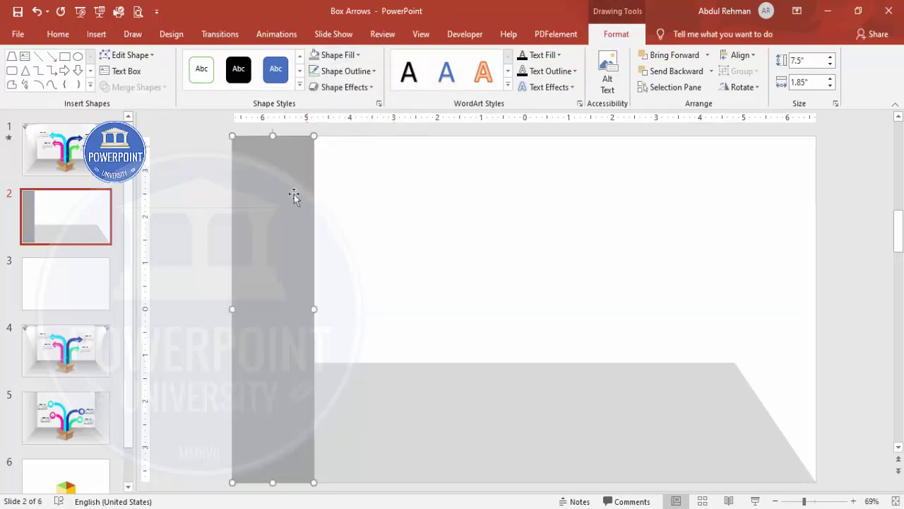
left_click(712, 71)
left_click(691, 103)
Copy the wall to the slide's right edge and send it behind the floor
left_click_drag(299, 267, 791, 257)
left_click(711, 71)
left_click(693, 105)
left_click(828, 217)
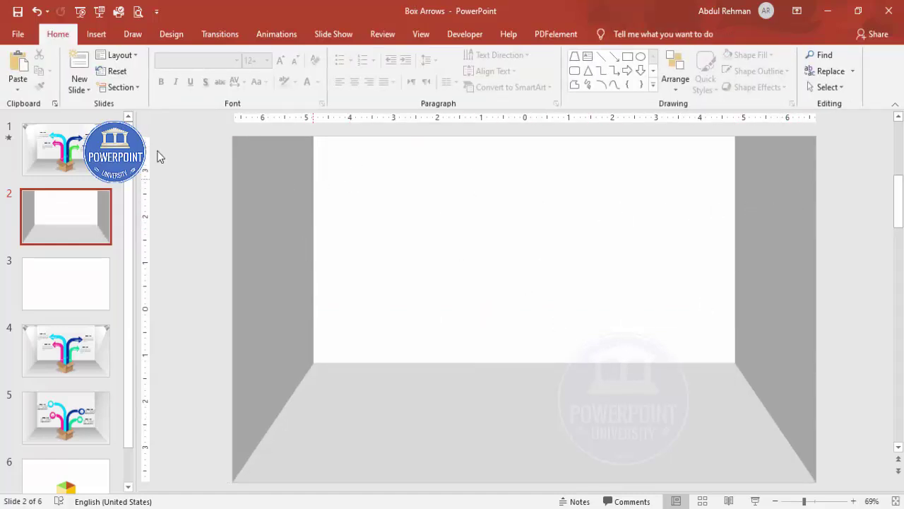
Draw a back-wall rectangle with no outline and White Darker 25% fill, behind the side walls
left_click(96, 34)
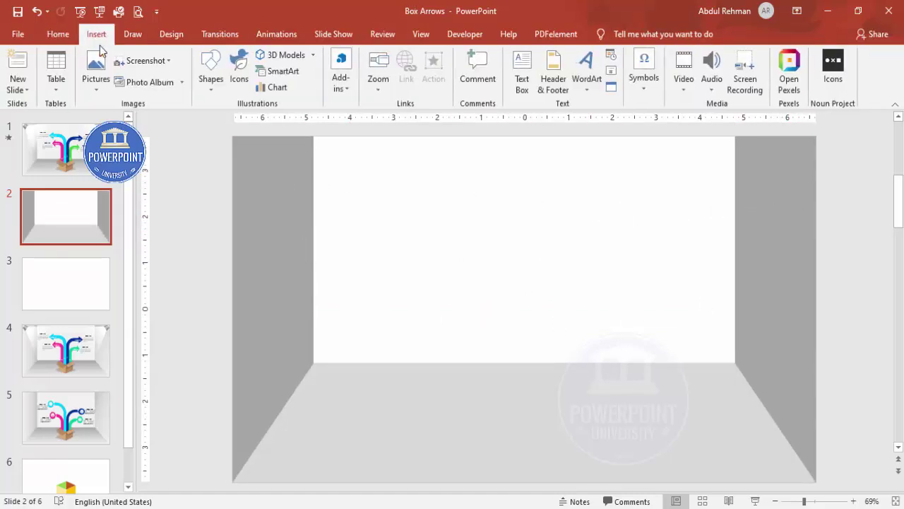
left_click(210, 79)
left_click(204, 191)
left_click_drag(305, 134, 746, 385)
left_click(344, 70)
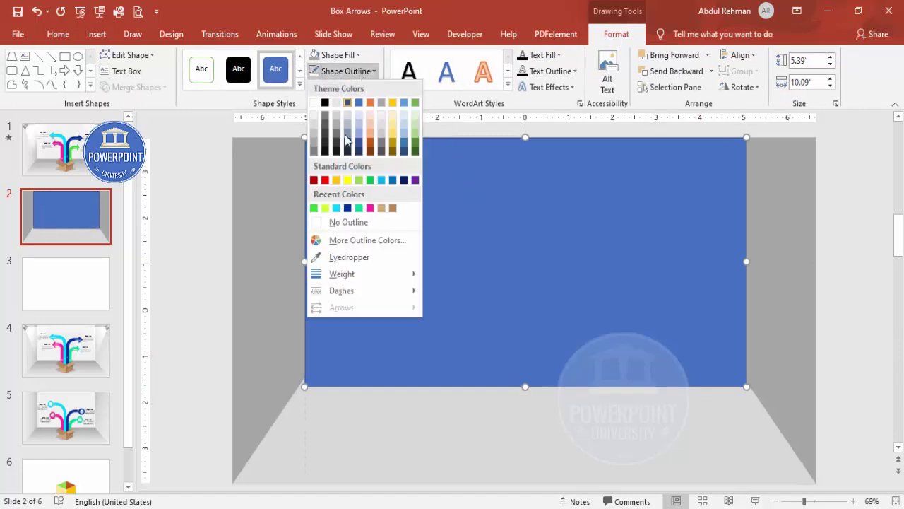
left_click(355, 223)
left_click(333, 55)
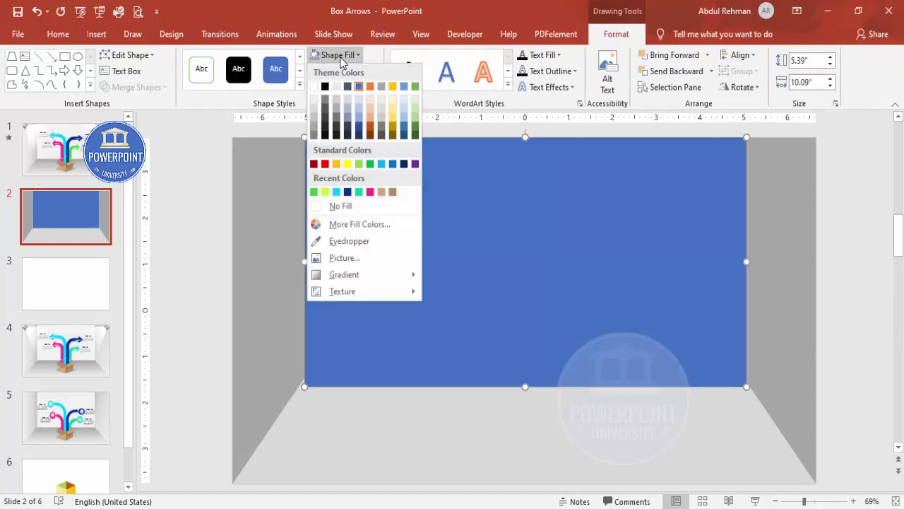
left_click(313, 124)
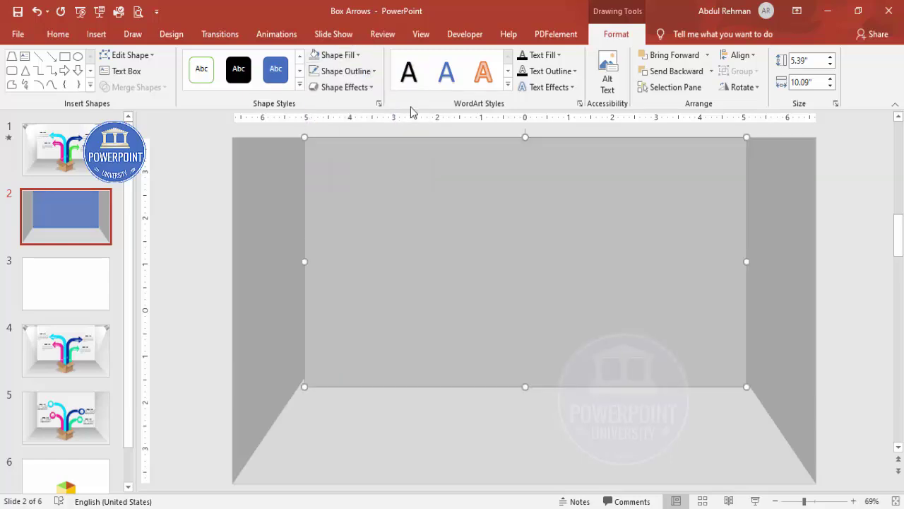
left_click(710, 71)
left_click(676, 97)
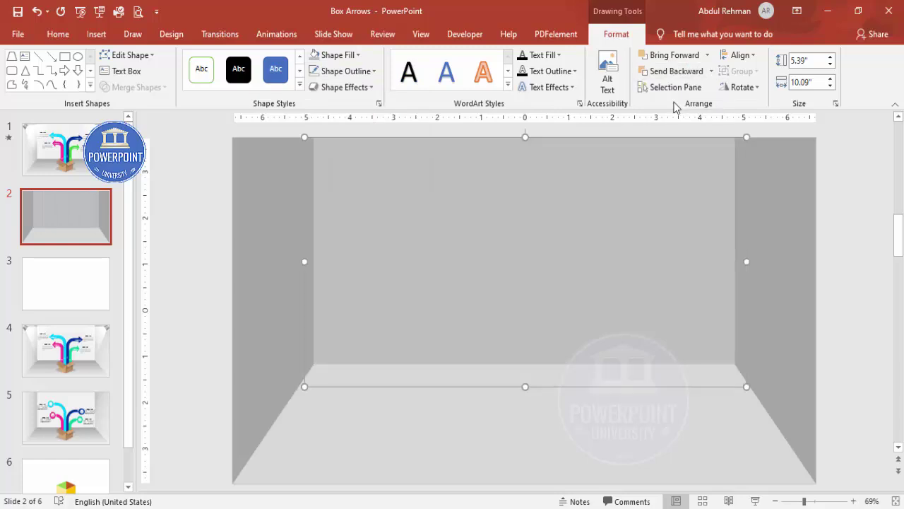
left_click(839, 261)
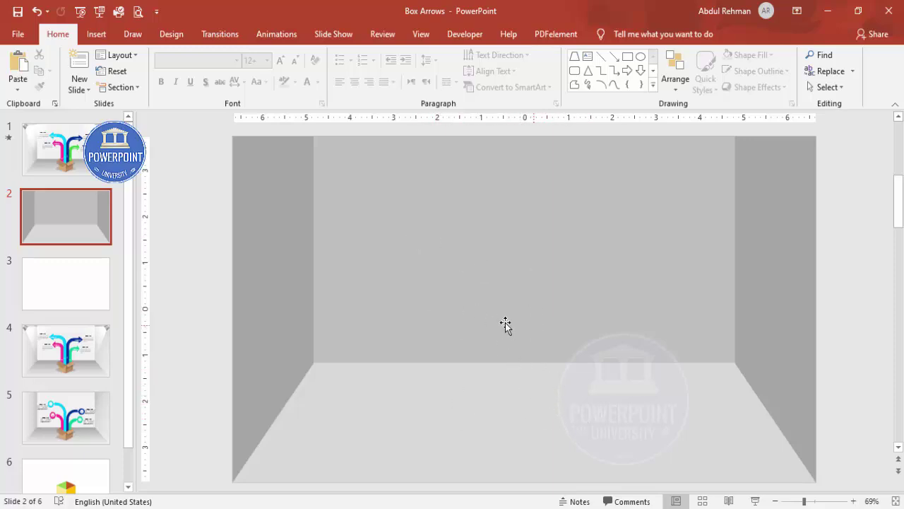
Switch to blank slide 3 and turn on the guides
left_click(91, 286)
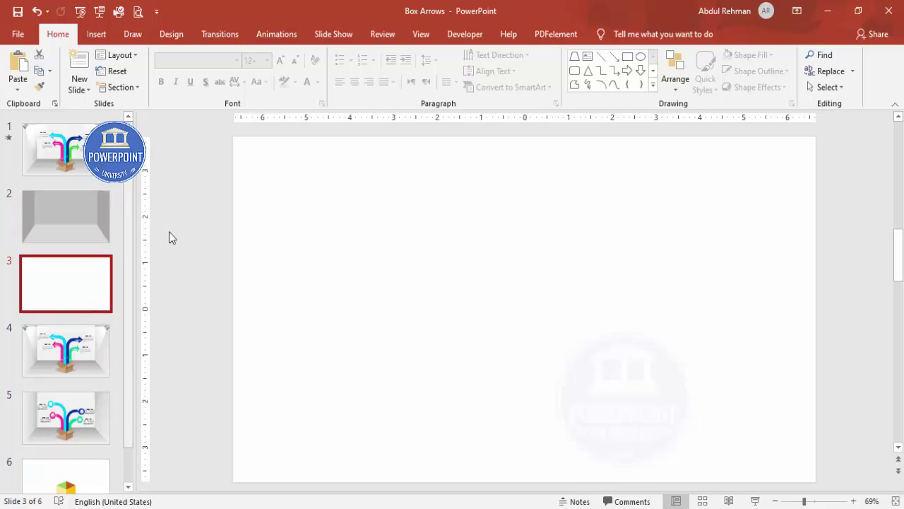
left_click(420, 34)
left_click(269, 88)
Draw an outline-free blue isosceles triangle rotated left 90°, centred on the horizontal guide
left_click(105, 36)
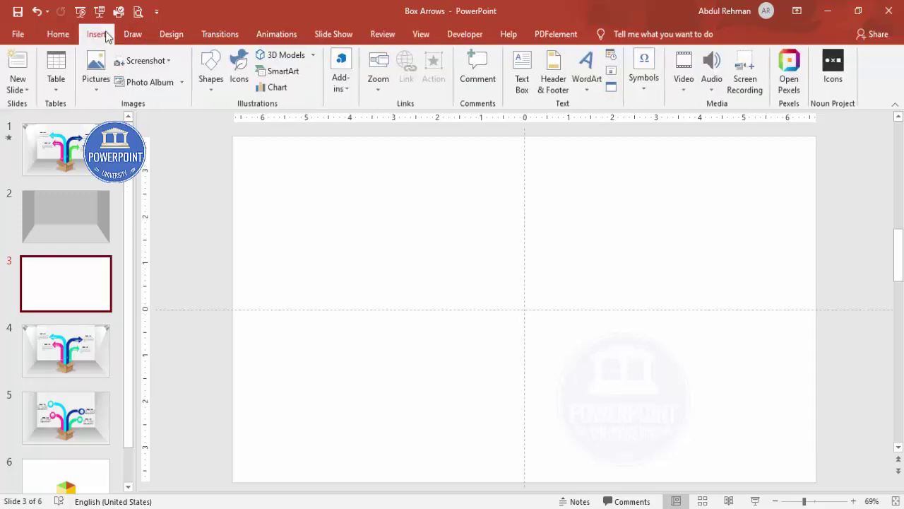
left_click(208, 91)
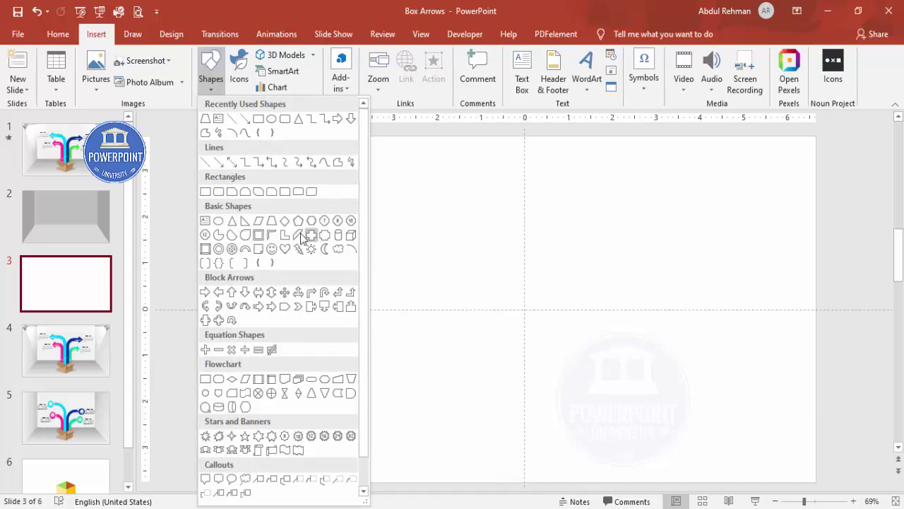
left_click(231, 220)
left_click_drag(510, 278, 531, 309)
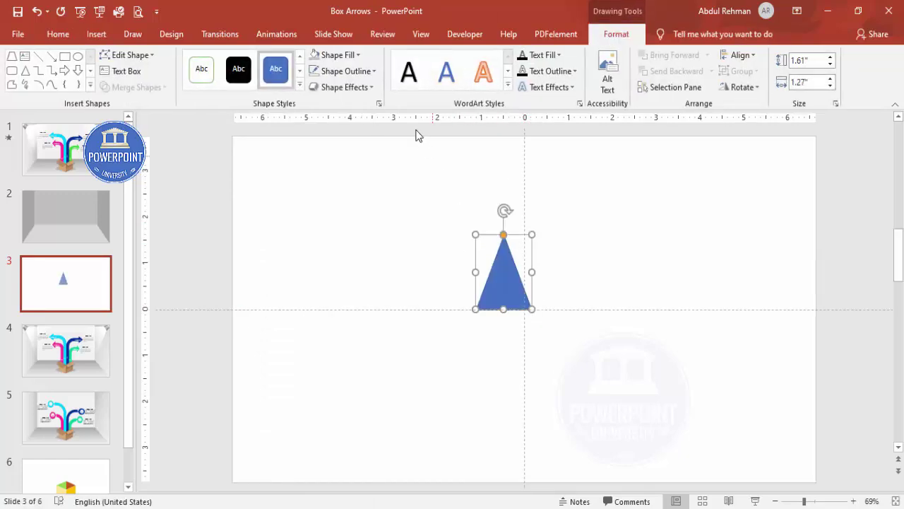
left_click(350, 71)
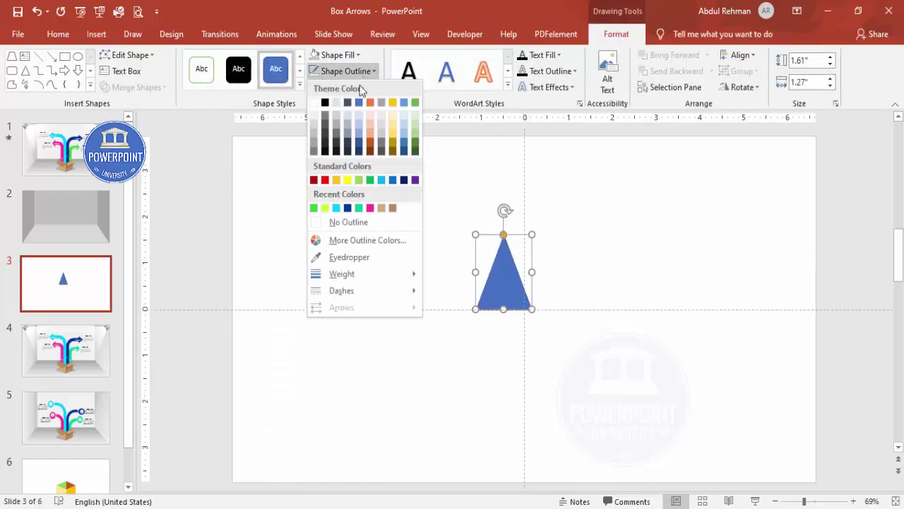
left_click(375, 222)
left_click(742, 87)
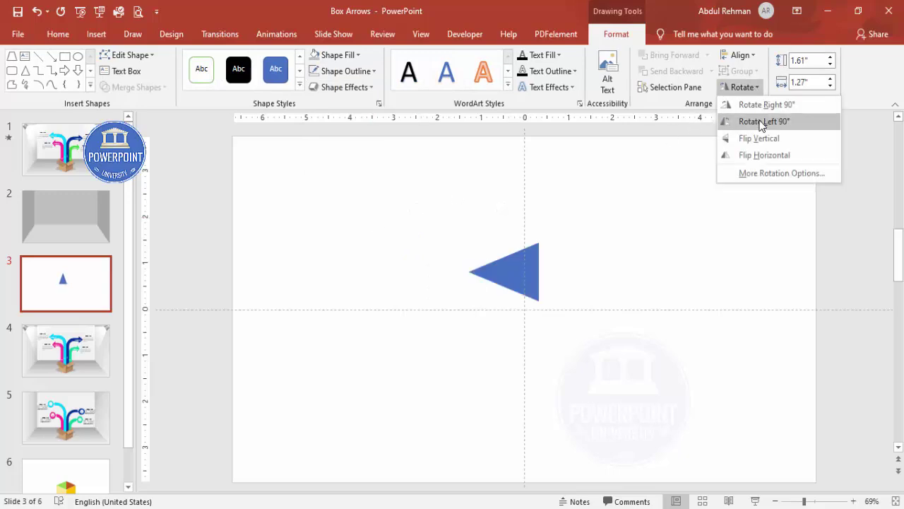
left_click(796, 122)
left_click_drag(532, 268, 517, 306)
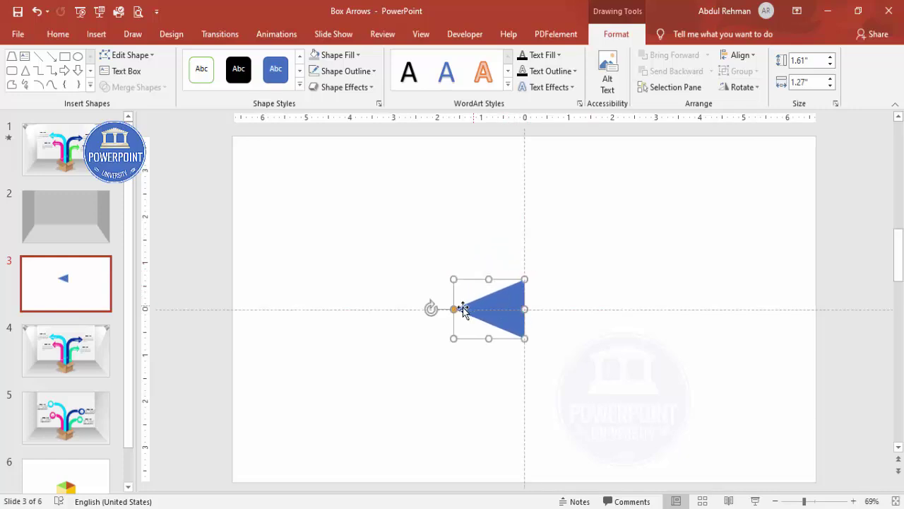
left_click_drag(451, 341, 439, 342)
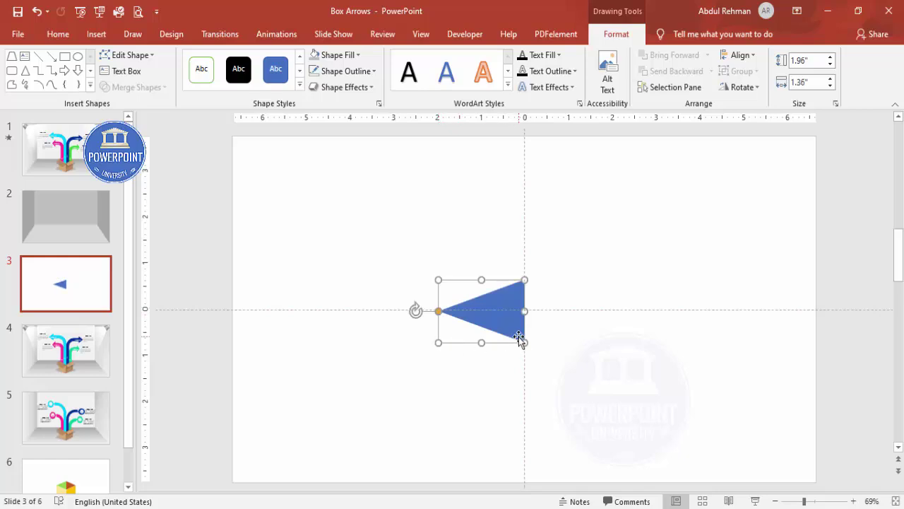
Duplicate the triangle, fill it gold, flip it horizontally, and butt it against the blue one
left_click_drag(519, 336, 650, 326)
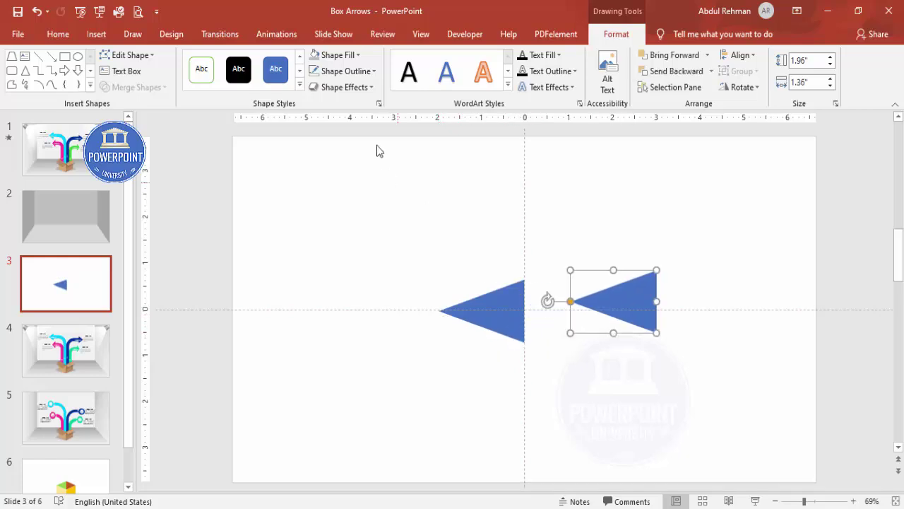
left_click(352, 59)
left_click(394, 126)
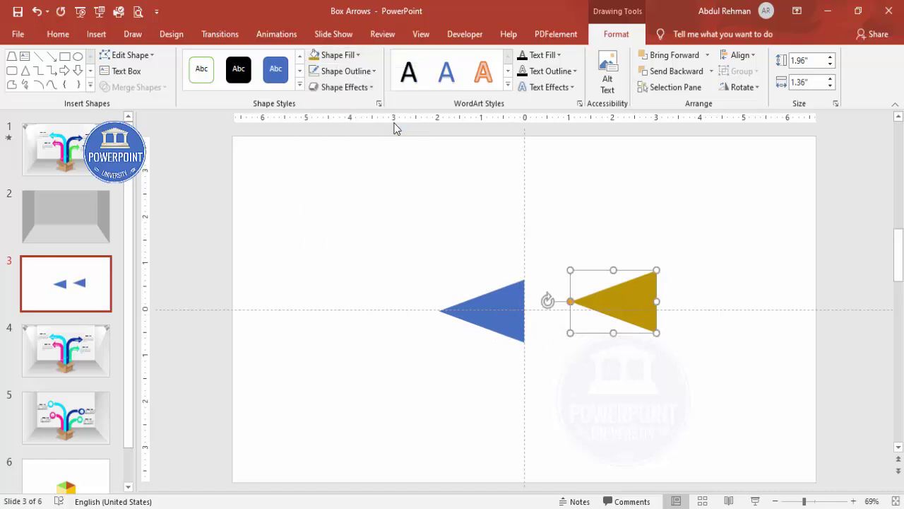
left_click(741, 87)
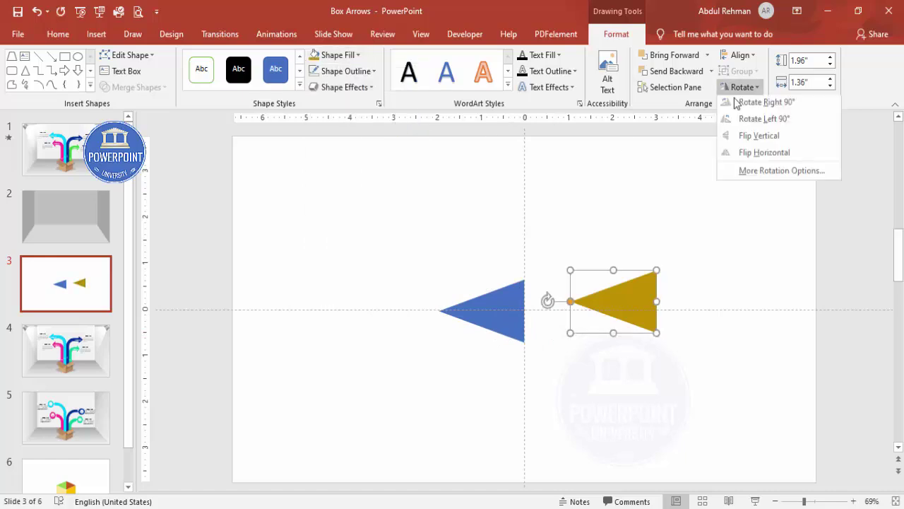
left_click(765, 157)
left_click_drag(605, 305, 562, 313)
left_click(625, 226)
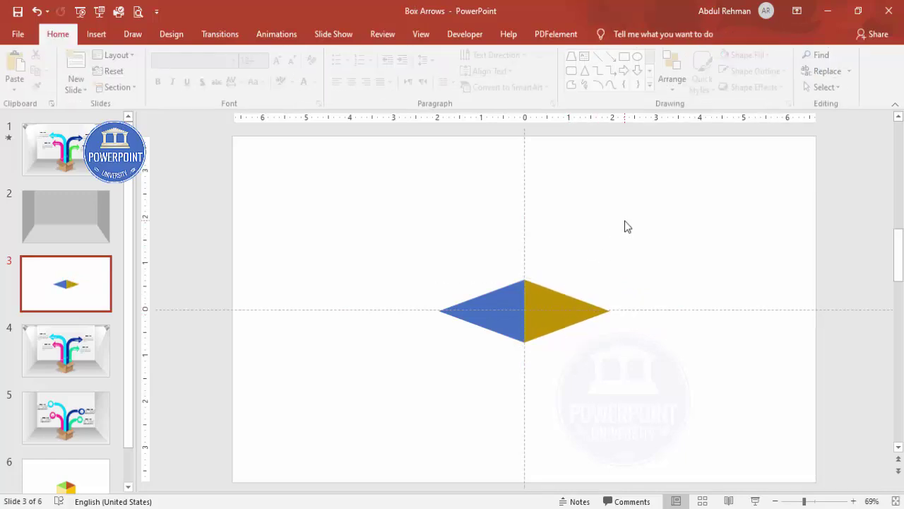
left_click(96, 34)
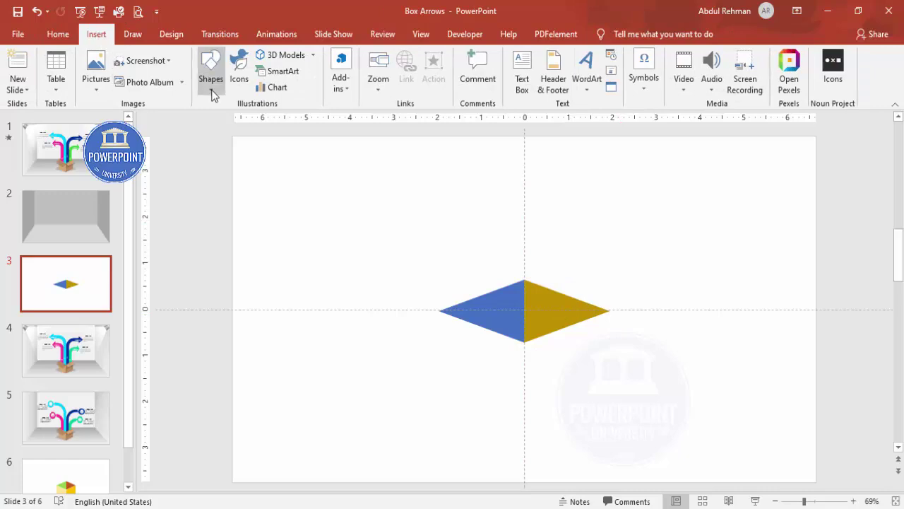